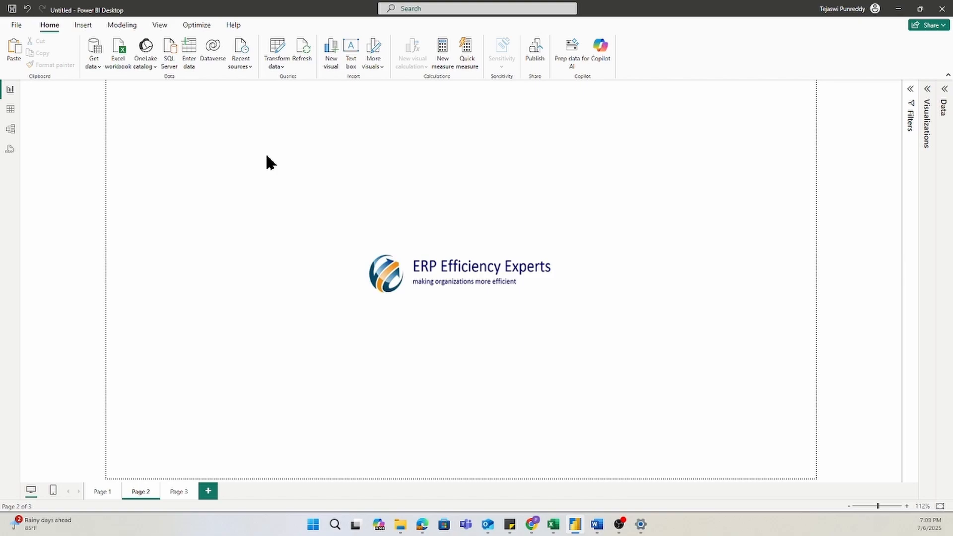
# Connect to Dynamics 365 Business Central from the online services data sources.
pyautogui.click(93, 70)
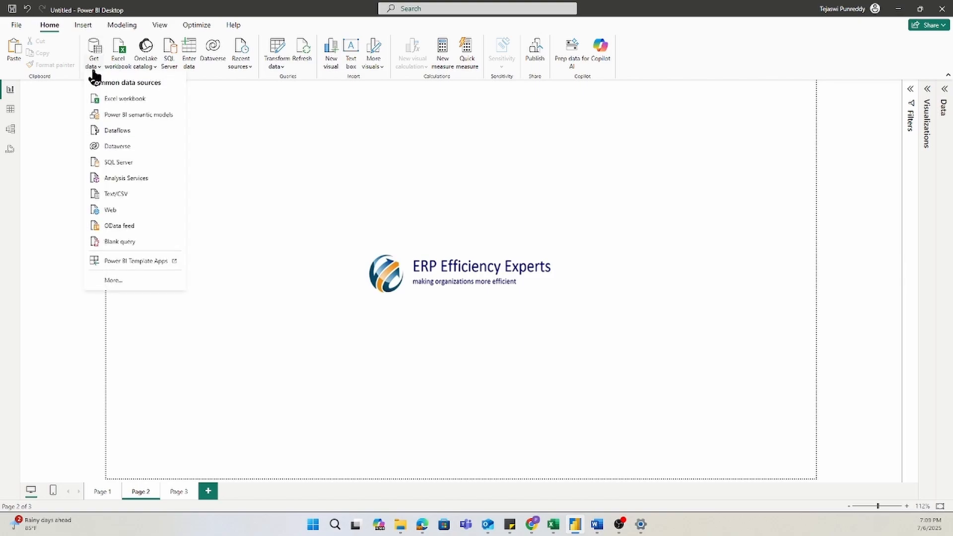
pyautogui.click(115, 280)
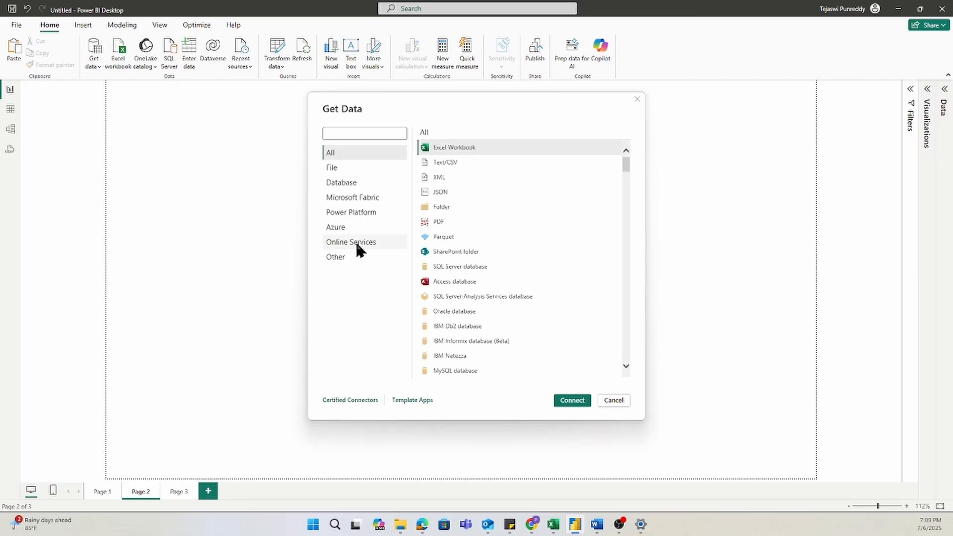
pyautogui.click(357, 241)
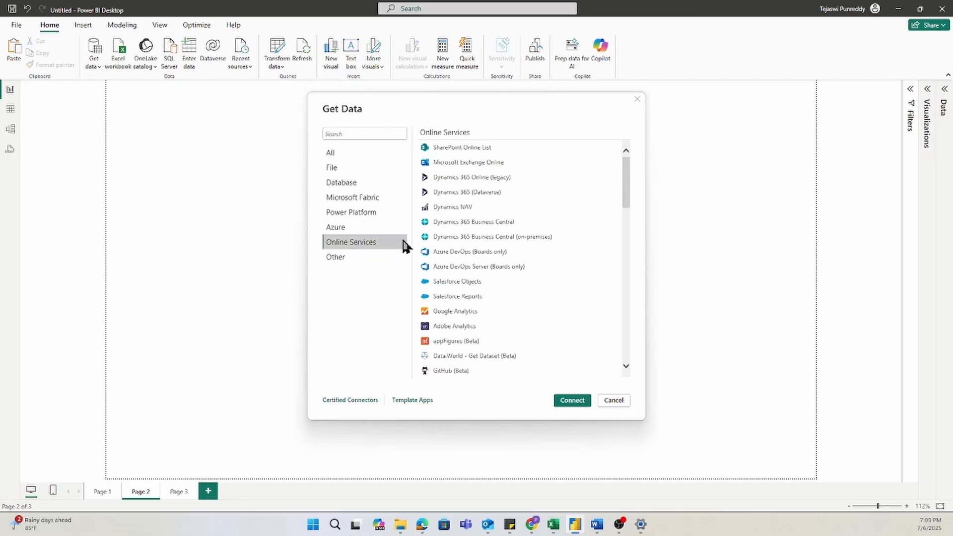
pyautogui.click(477, 224)
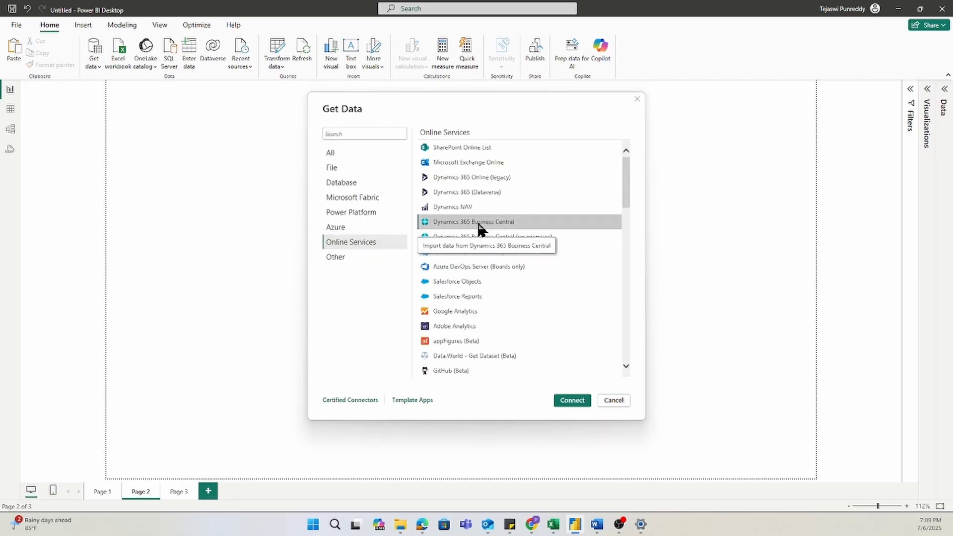
pyautogui.click(573, 400)
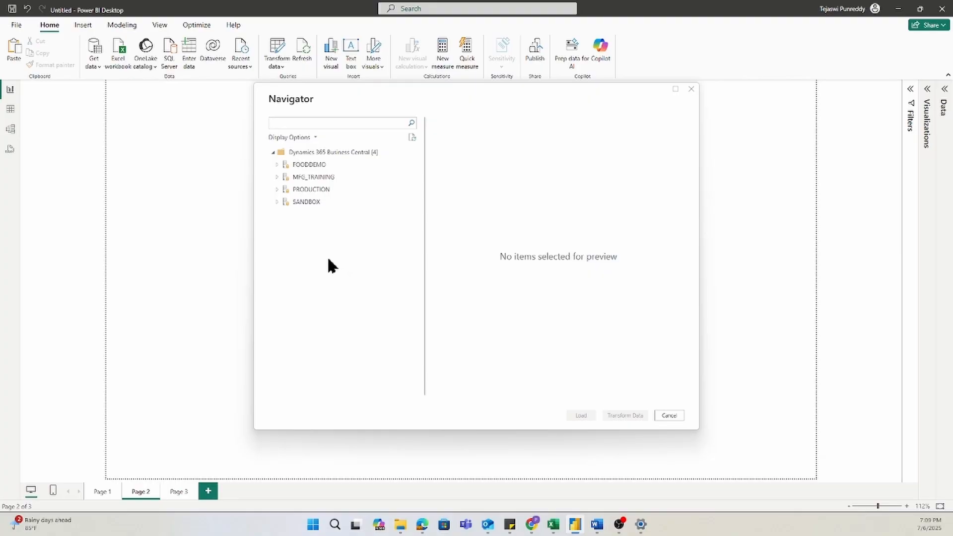
# Import the ItemLedgerEntries table from the legacy web services of CRONUS USA, Inc. in SANDBOX for transformation, and apply the query to the report.
pyautogui.click(276, 202)
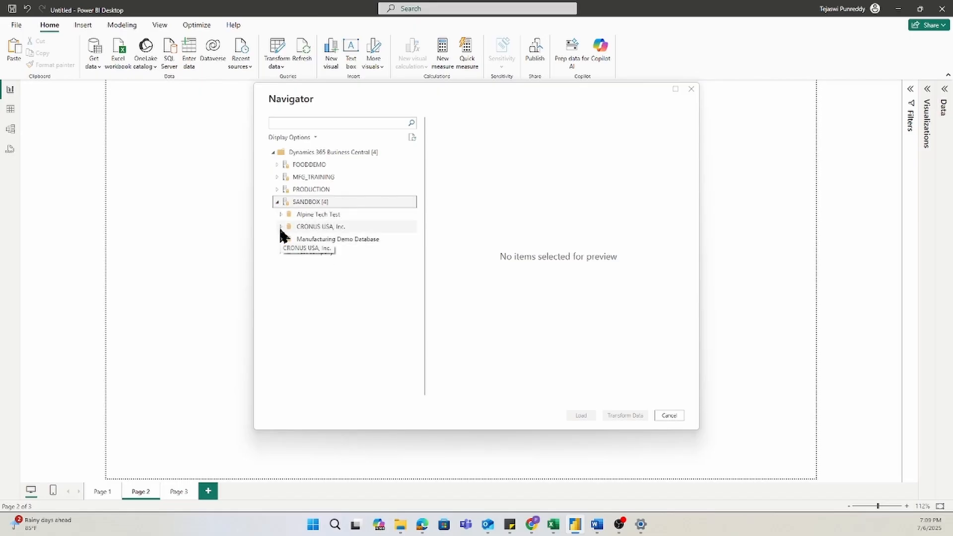
pyautogui.click(281, 227)
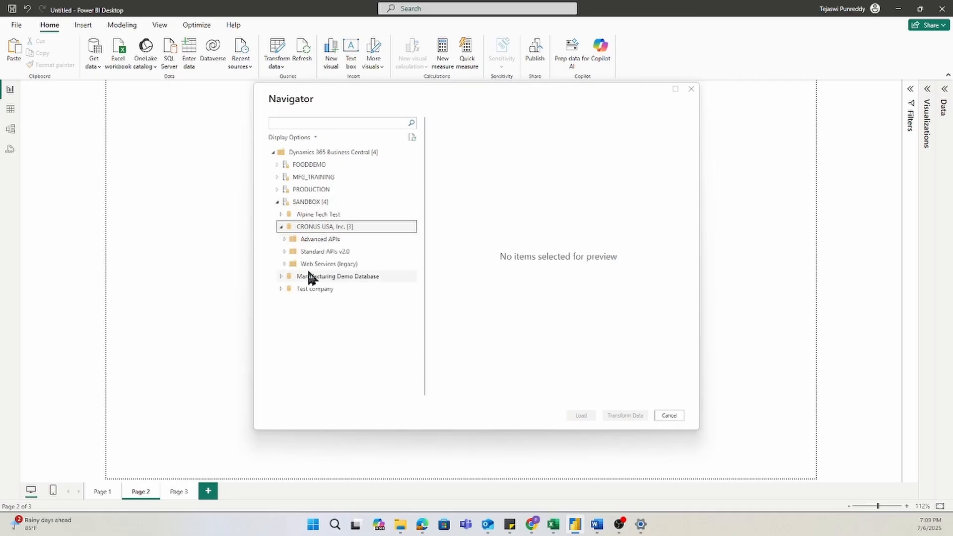
pyautogui.click(284, 263)
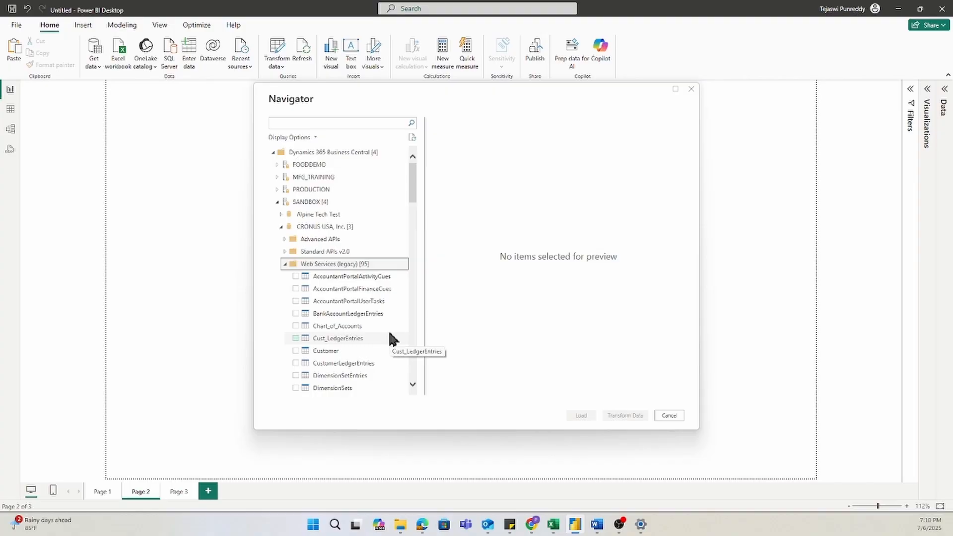
pyautogui.scroll(-4, 396, 339)
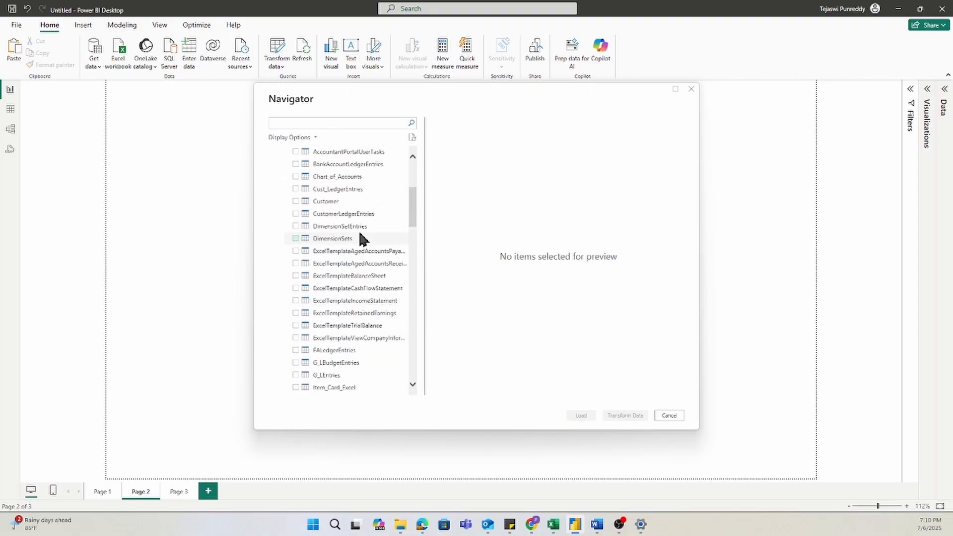
pyautogui.scroll(-2, 334, 349)
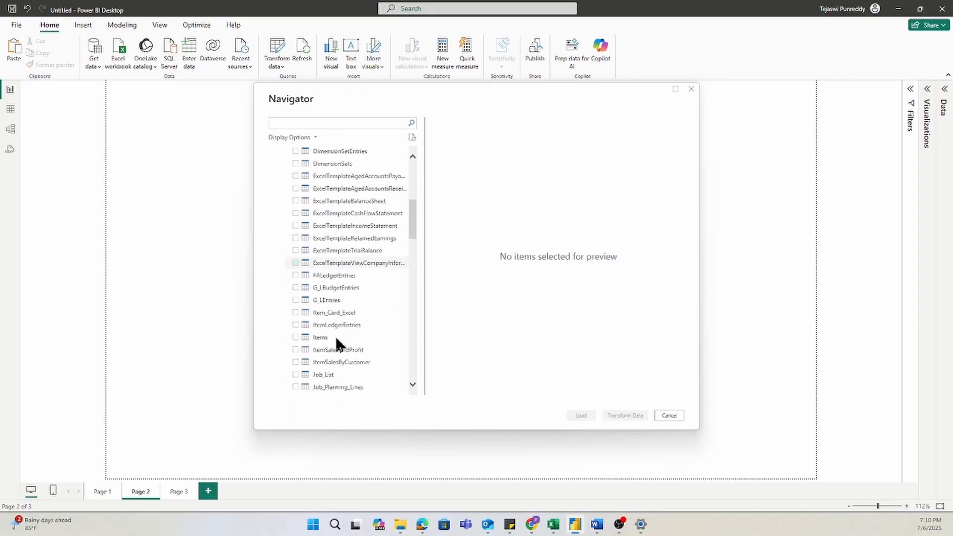
pyautogui.click(335, 325)
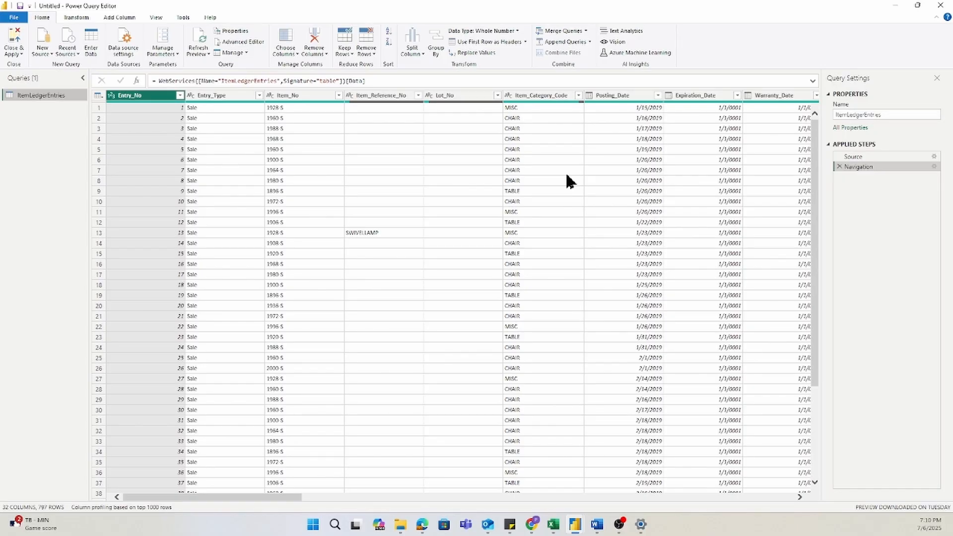
pyautogui.click(13, 51)
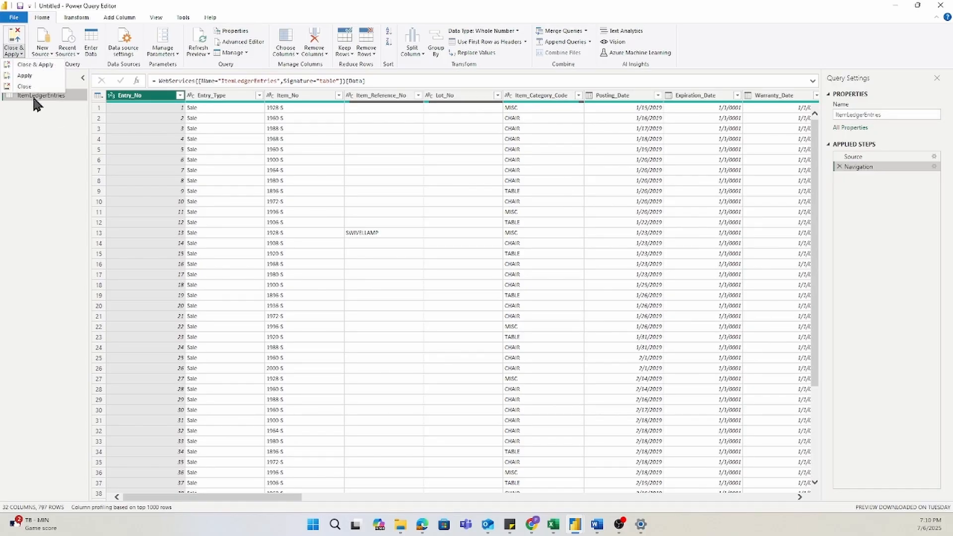
pyautogui.click(34, 64)
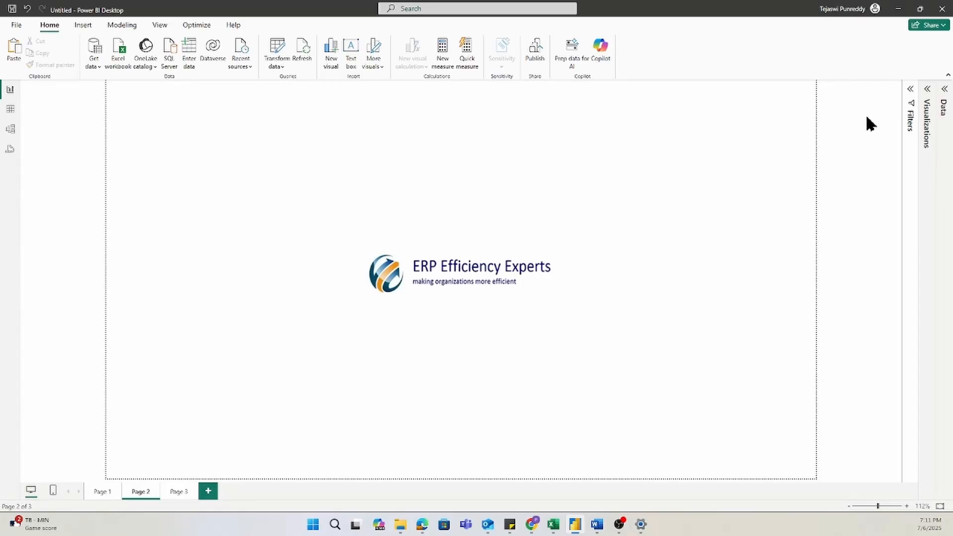
# Insert a table visual on Page 2 and enlarge it to fill the area below the logo.
pyautogui.click(943, 91)
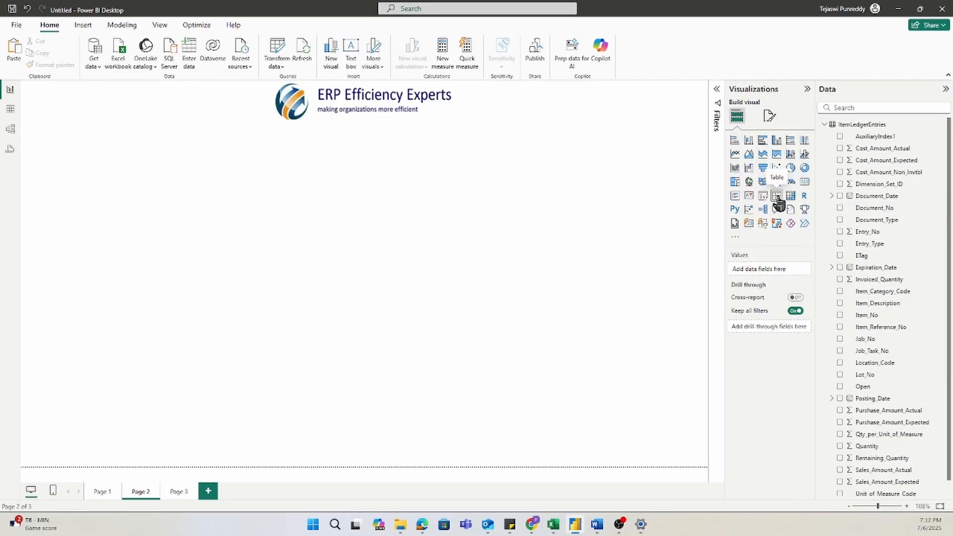
pyautogui.click(777, 198)
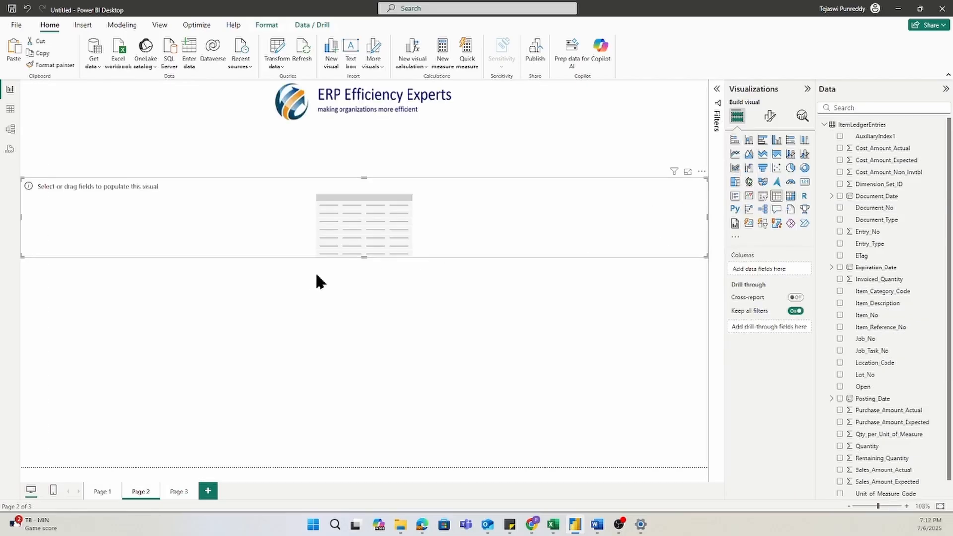
pyautogui.moveTo(364, 258); pyautogui.dragTo(365, 436)
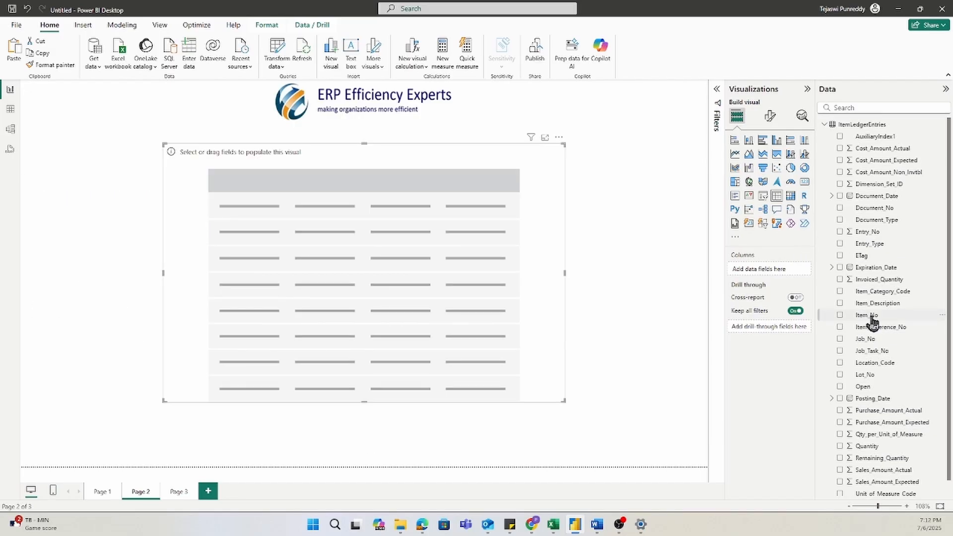
# Add Item_No, Item_Description and Sales_Amount_Actual to the table as columns and convert it to a stacked bar chart.
pyautogui.moveTo(868, 315); pyautogui.dragTo(763, 272)
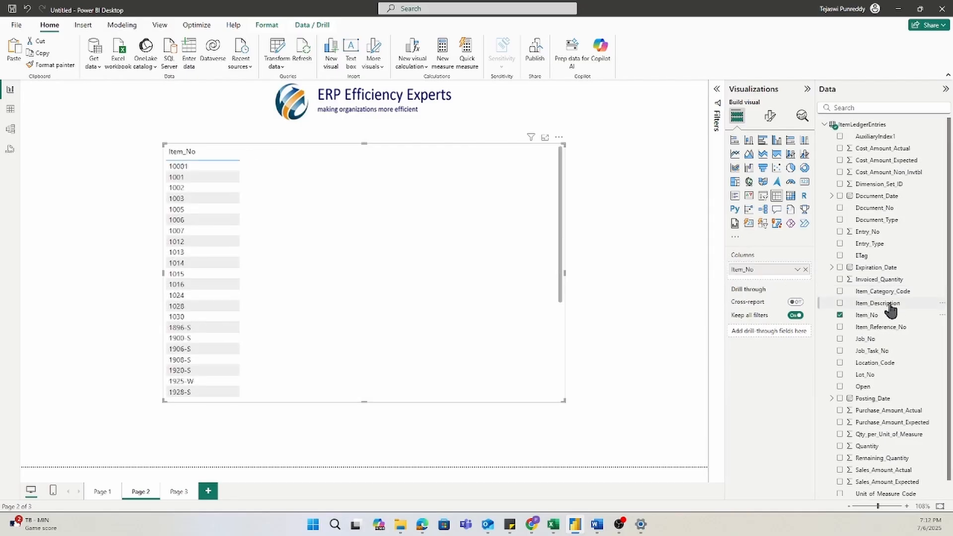
pyautogui.moveTo(890, 307); pyautogui.dragTo(783, 282)
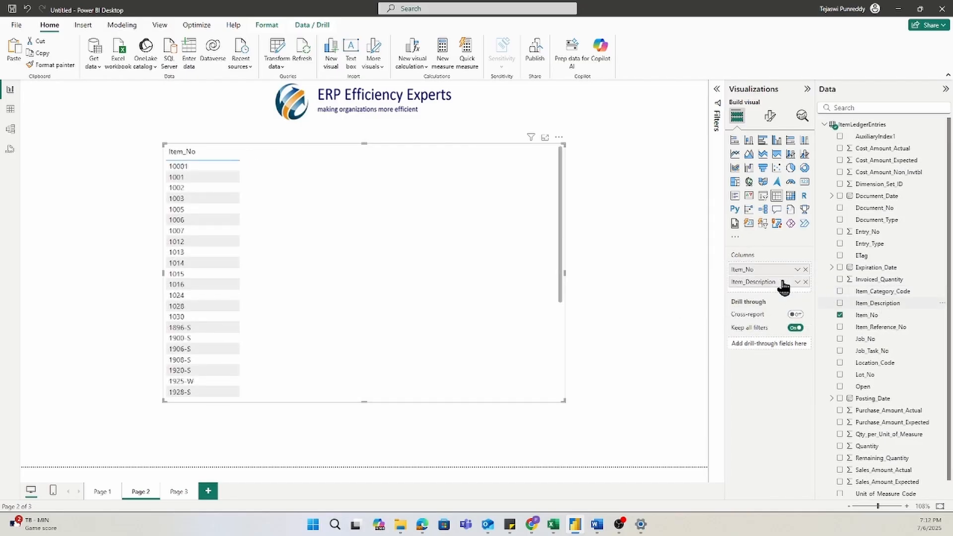
pyautogui.moveTo(891, 471); pyautogui.dragTo(784, 295)
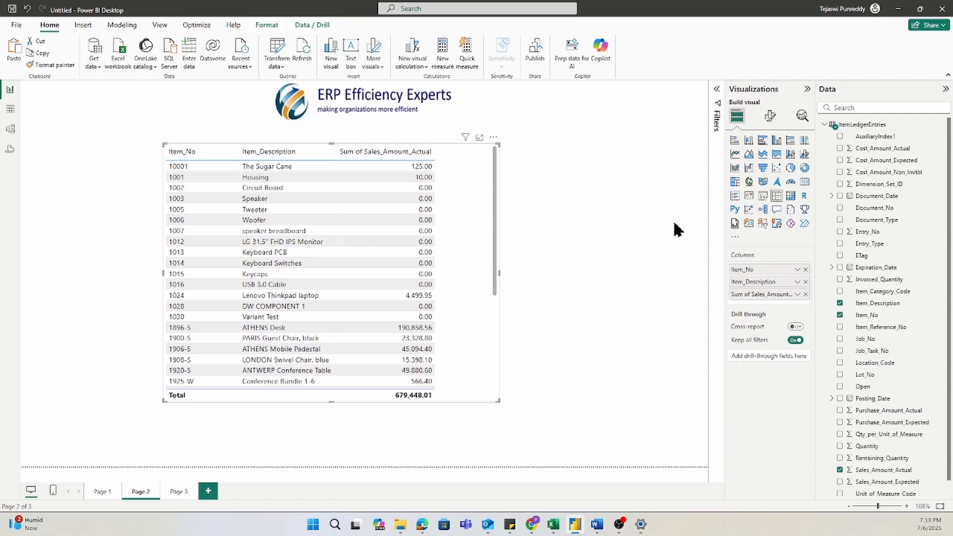
pyautogui.click(734, 141)
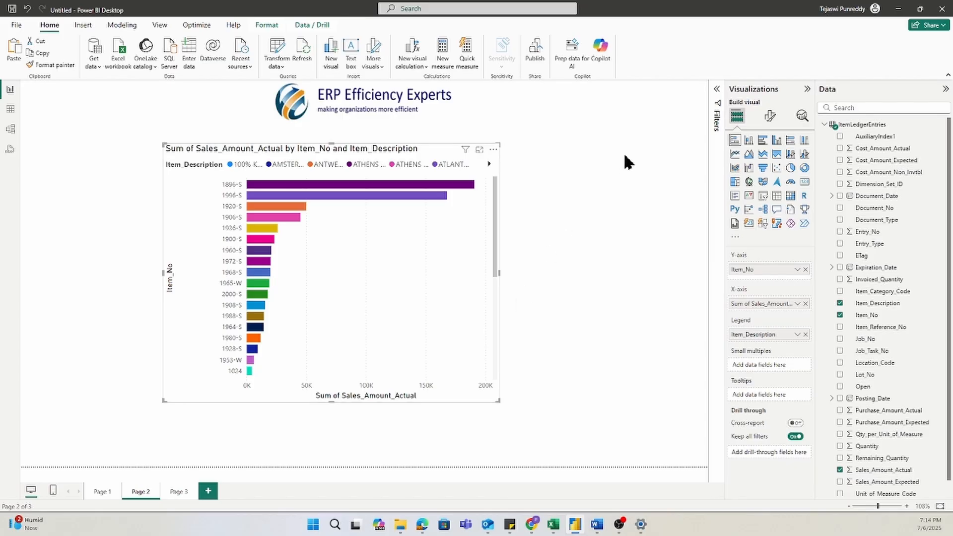
# Filter the chart's Item_No with a Top N filter showing the top 10 items by Sales_Amount_Actual.
pyautogui.click(717, 89)
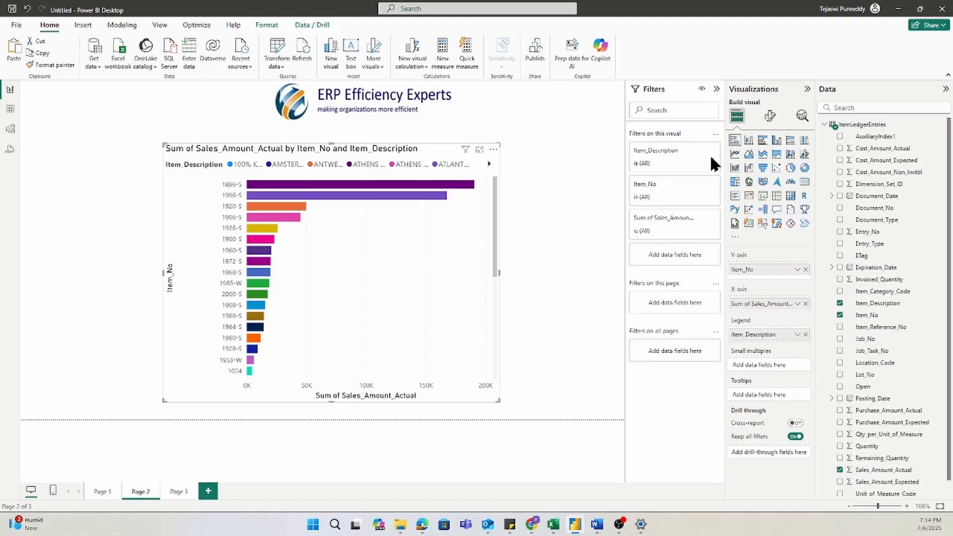
pyautogui.click(695, 184)
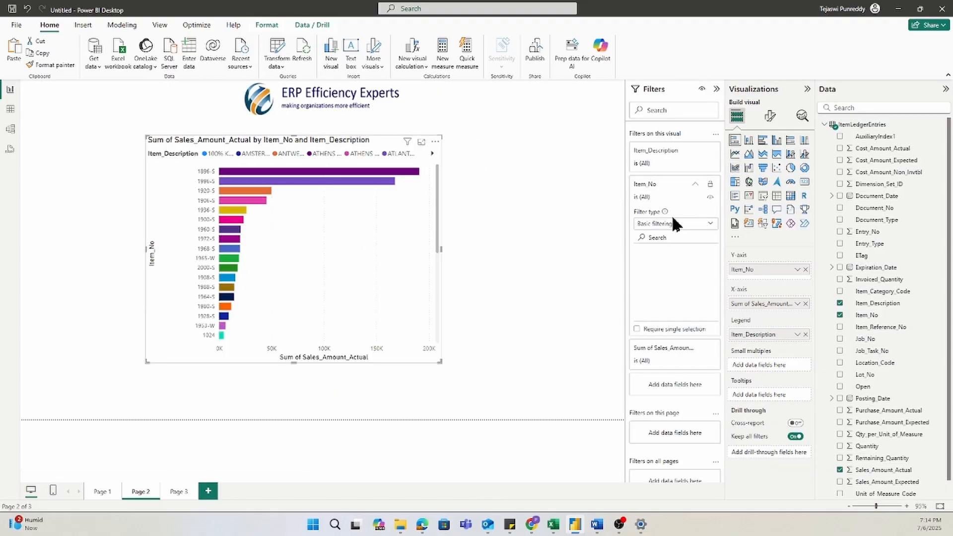
pyautogui.click(669, 223)
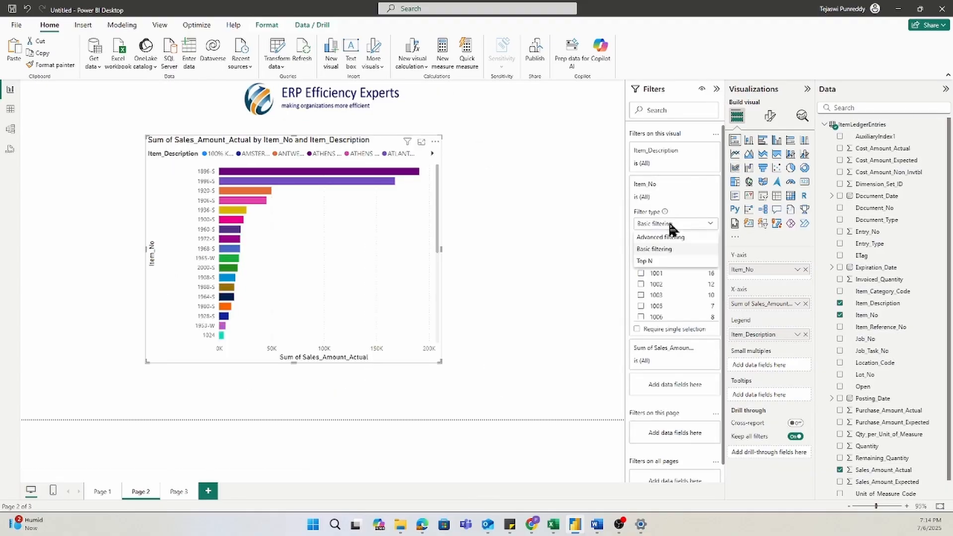
pyautogui.click(664, 261)
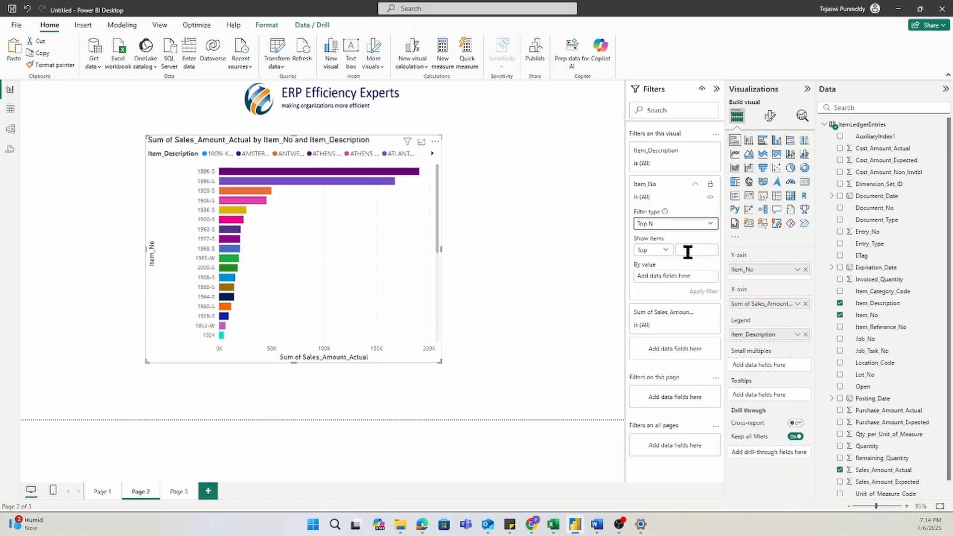
pyautogui.click(687, 252)
pyautogui.write('1')
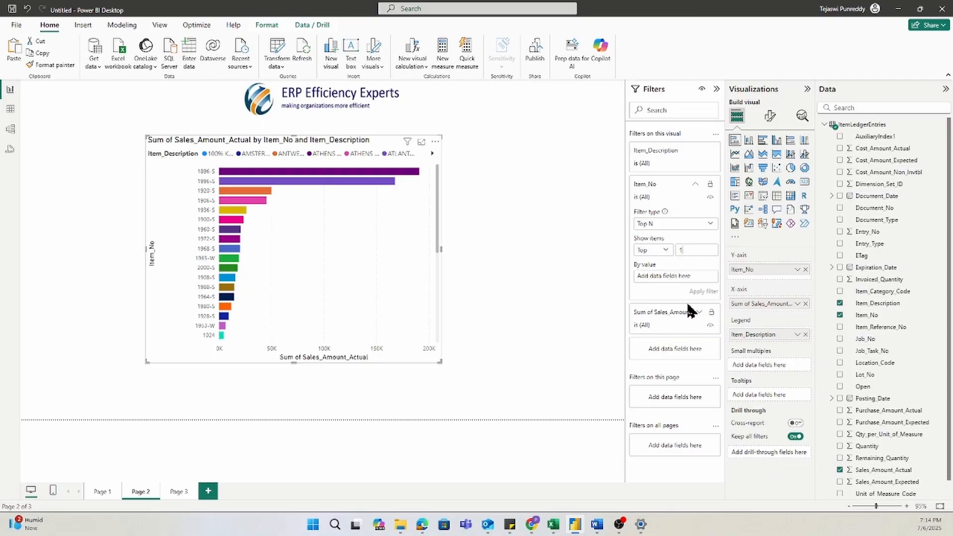
pyautogui.write('0')
pyautogui.moveTo(884, 471); pyautogui.dragTo(686, 282)
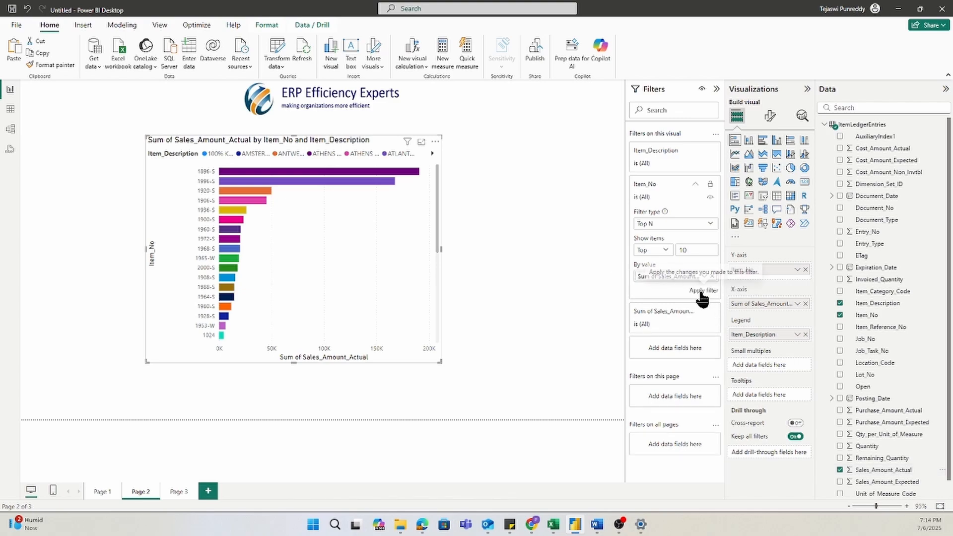
pyautogui.click(704, 290)
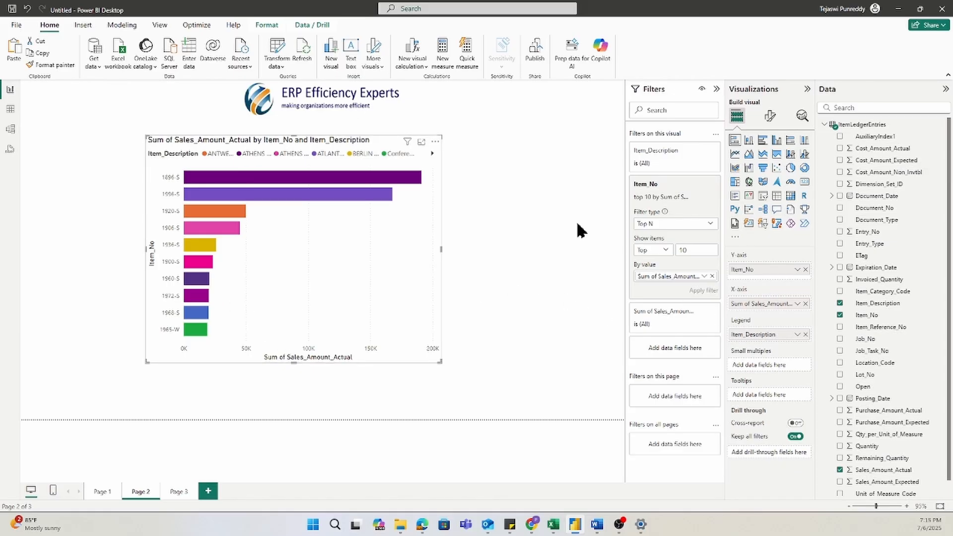
# Rename the chart's Y-axis field to "Item no." for this visual.
pyautogui.rightClick(765, 276)
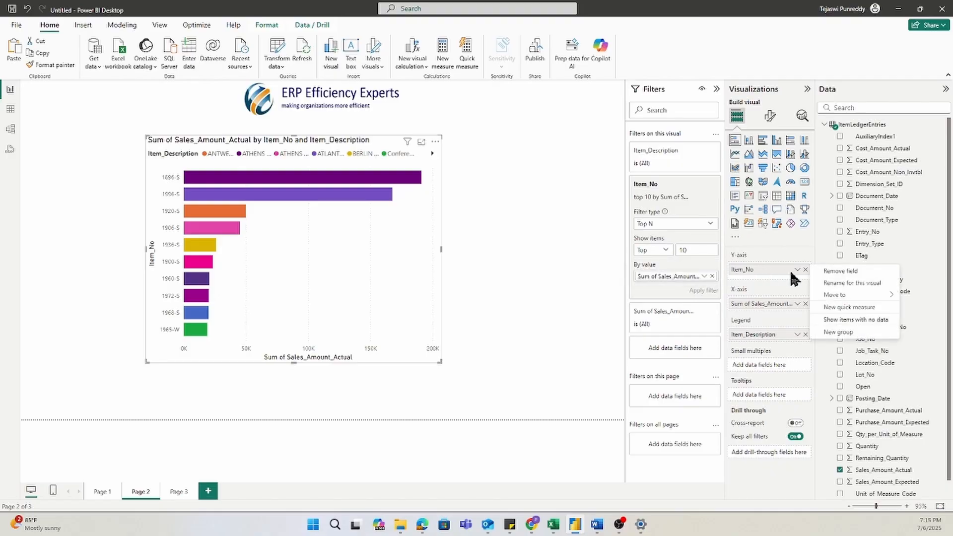
pyautogui.click(843, 283)
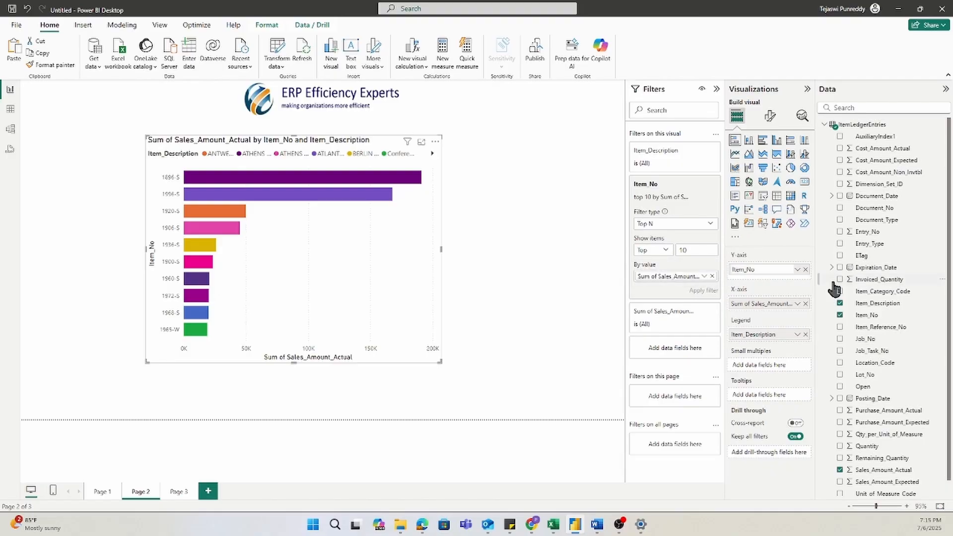
pyautogui.press('BackSpace')
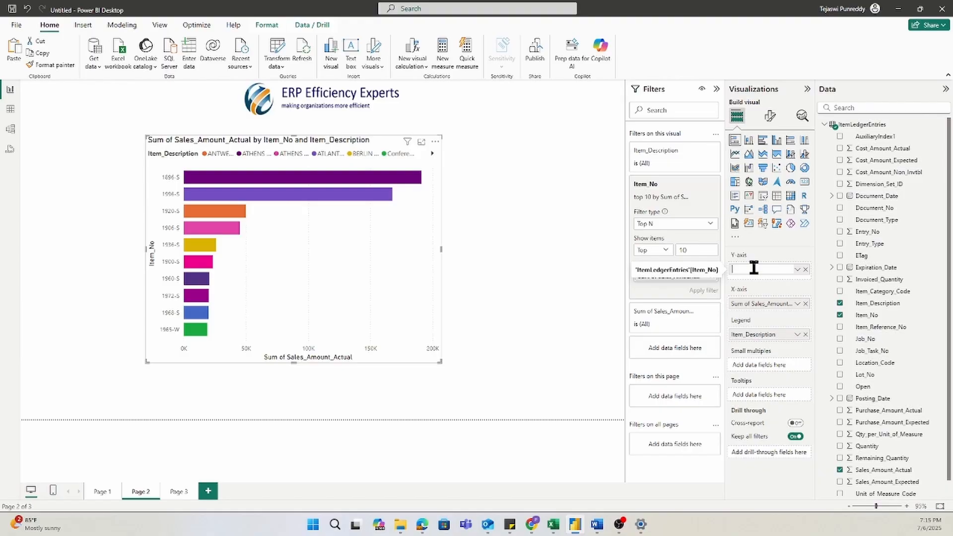
pyautogui.write('Item no.')
pyautogui.press('Return')
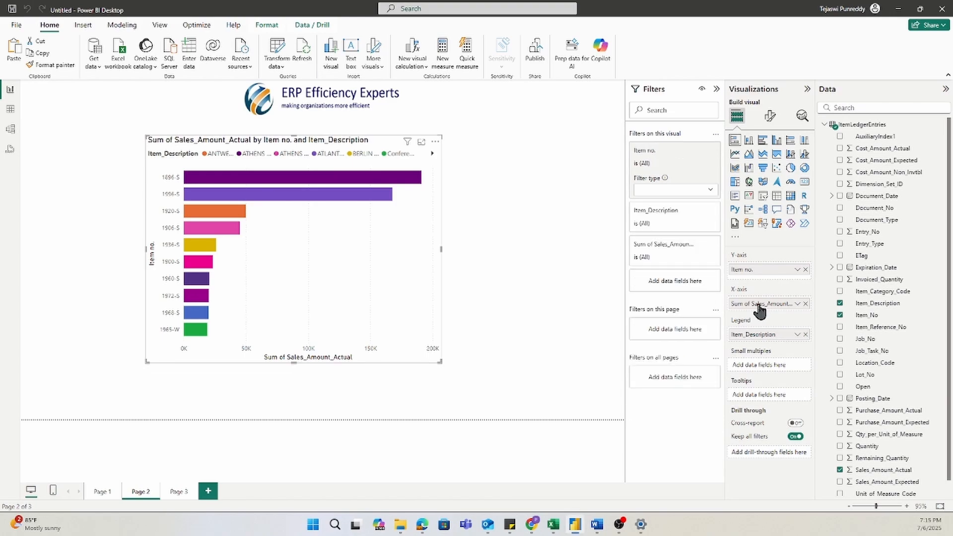
# Rename the chart's X-axis field to "Sales Amount".
pyautogui.doubleClick(764, 303)
pyautogui.write('Sales')
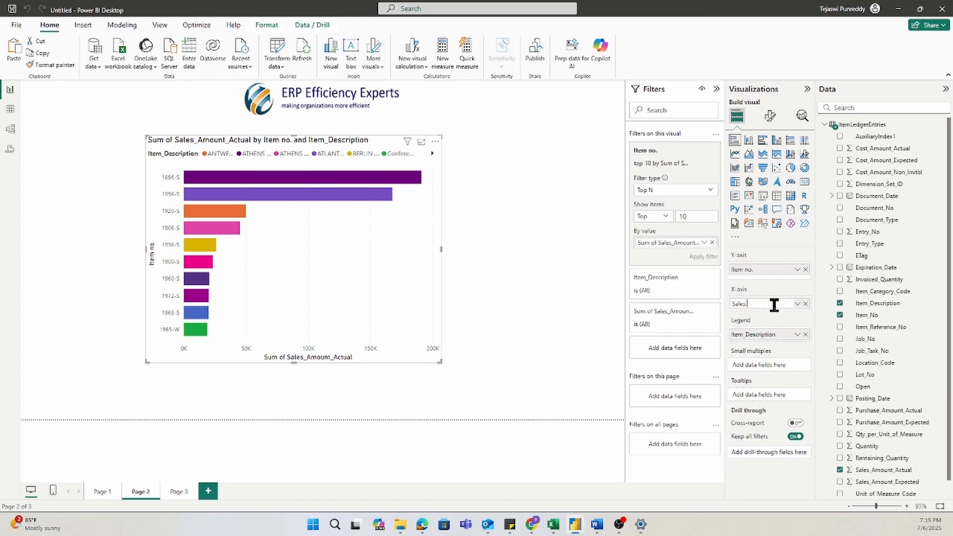
pyautogui.write(' Amount')
pyautogui.press('Return')
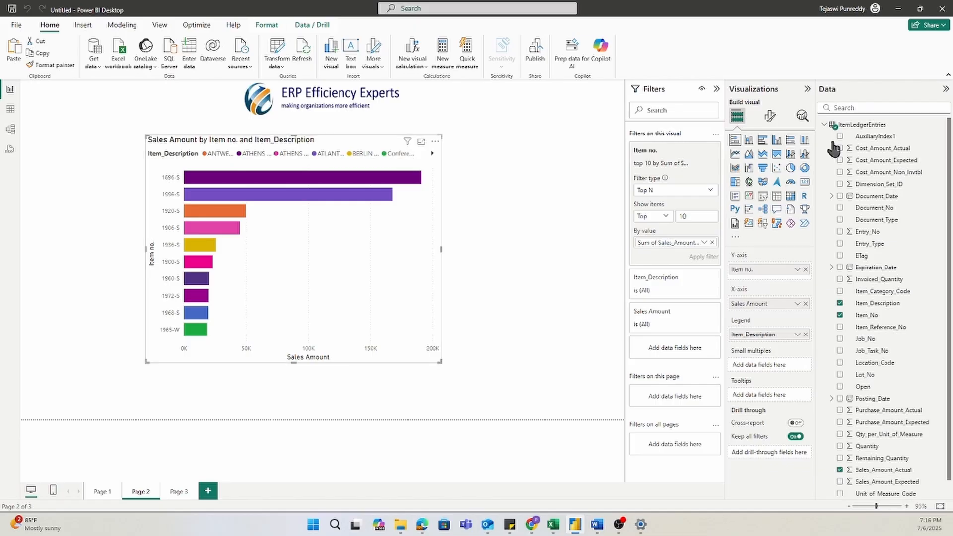
# Change the bar chart's title text to "Top 10 Items".
pyautogui.click(769, 117)
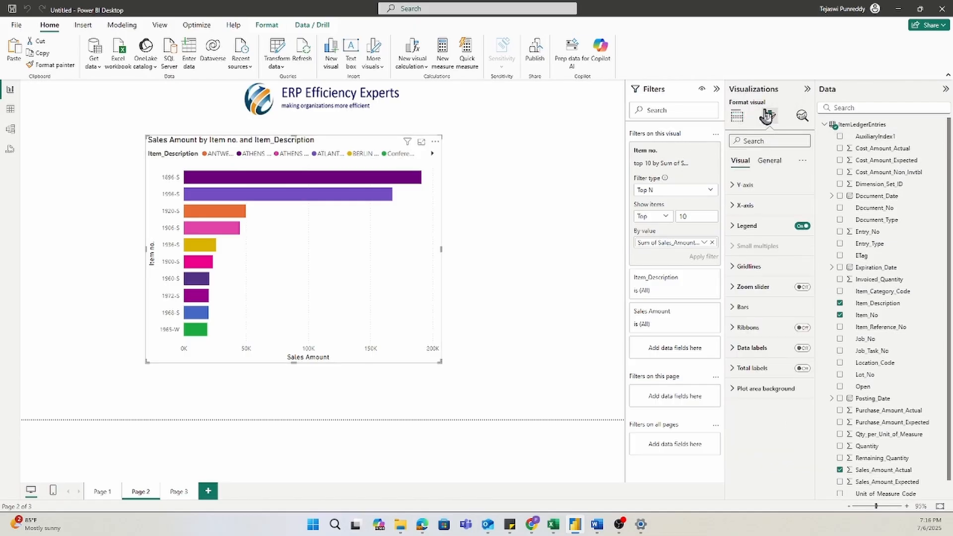
pyautogui.click(770, 161)
pyautogui.click(744, 205)
pyautogui.click(759, 255)
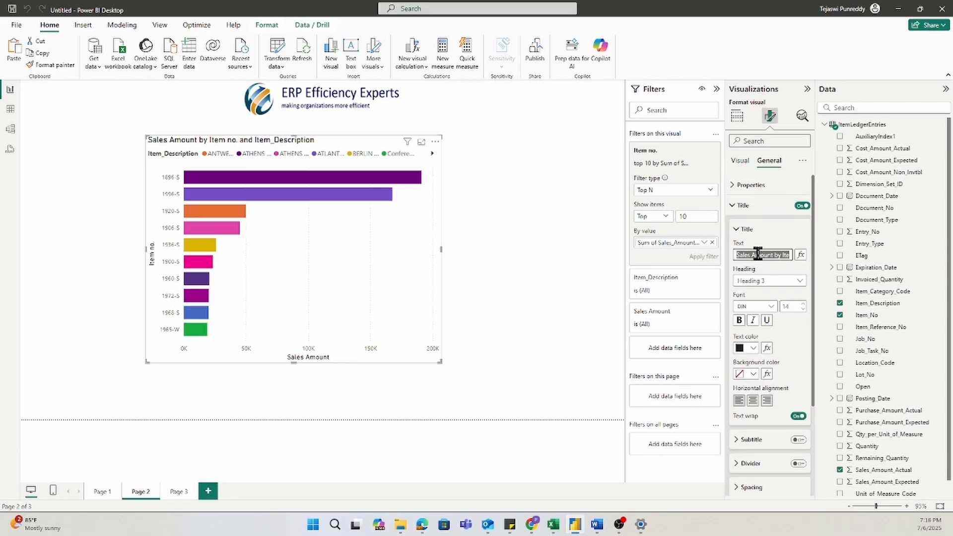
pyautogui.write('Top 10 Items')
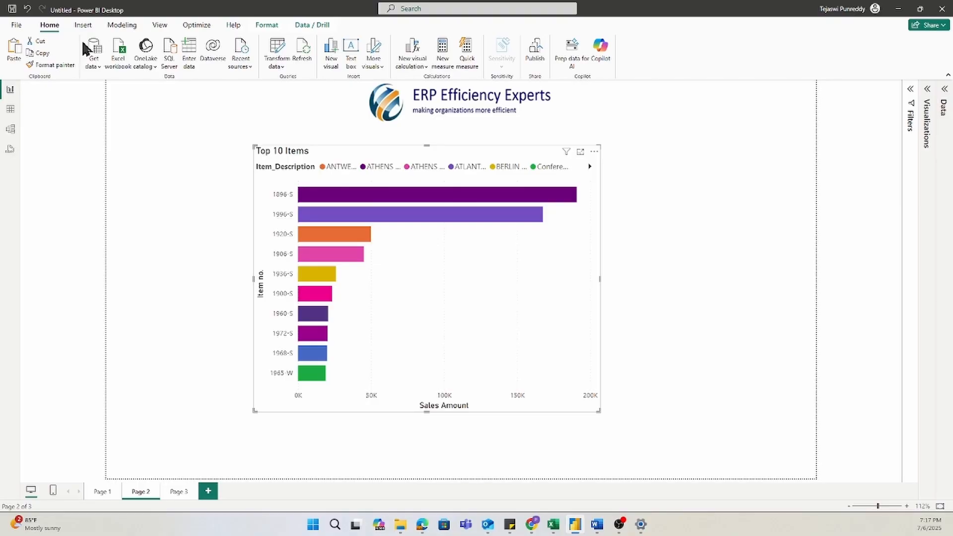
# Switch to the Power BI service in the browser and get the Microsoft Inventory Power BI app for Business Central.
pyautogui.click(897, 9)
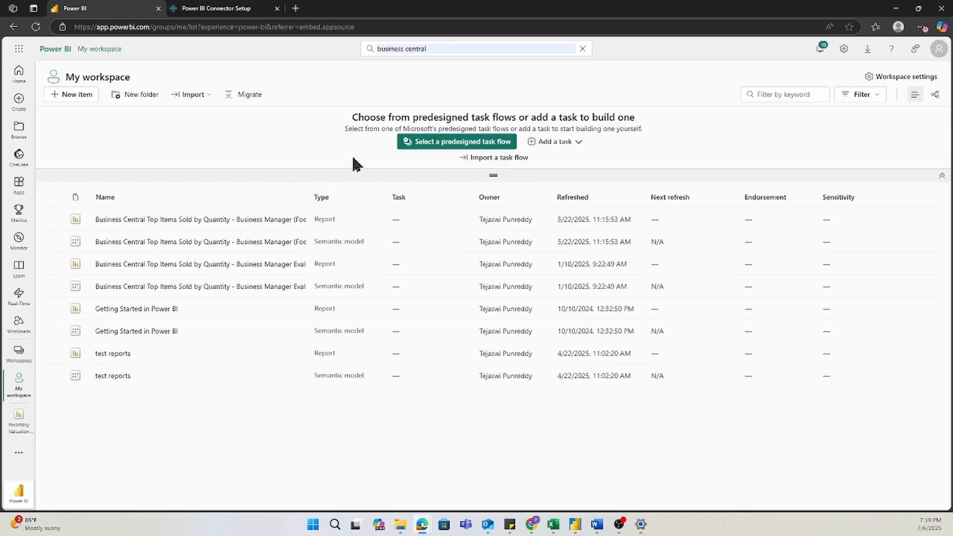
pyautogui.click(20, 188)
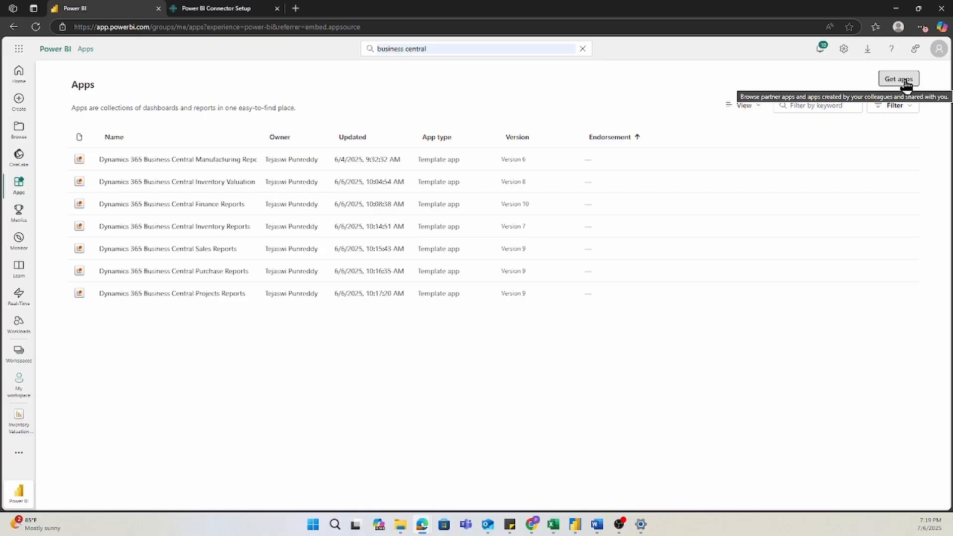
pyautogui.click(899, 79)
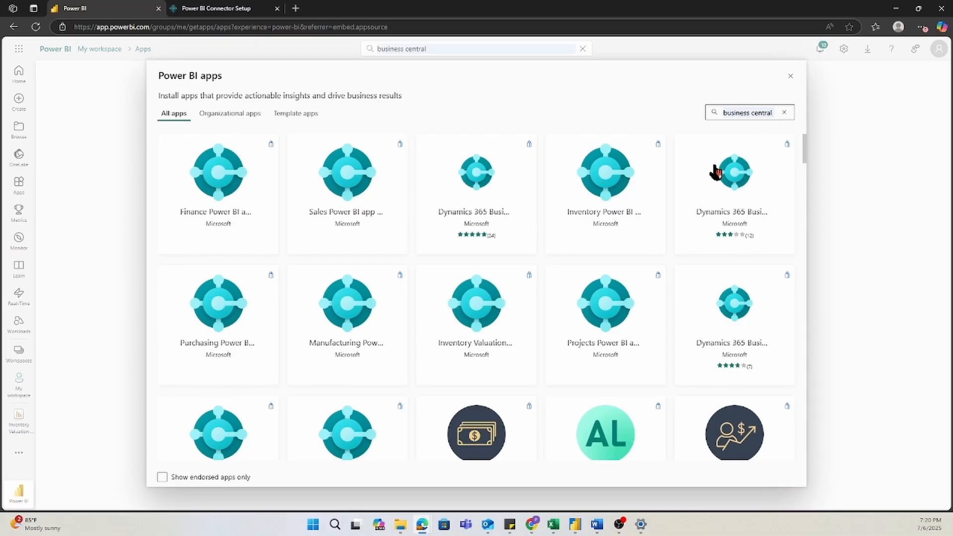
pyautogui.click(637, 205)
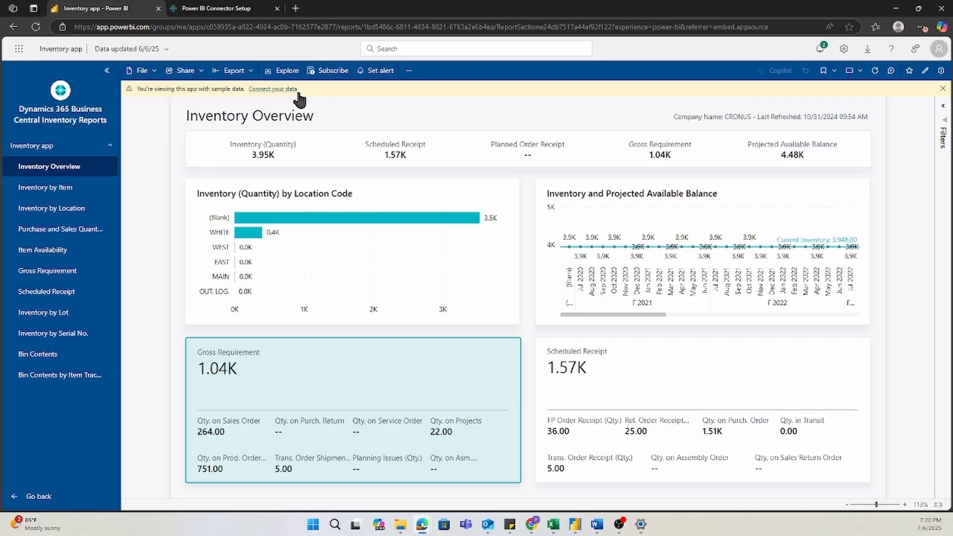
# Start connecting own data to the inventory app, then copy the company name from Business Central's Power BI Connector Setup page.
pyautogui.click(296, 90)
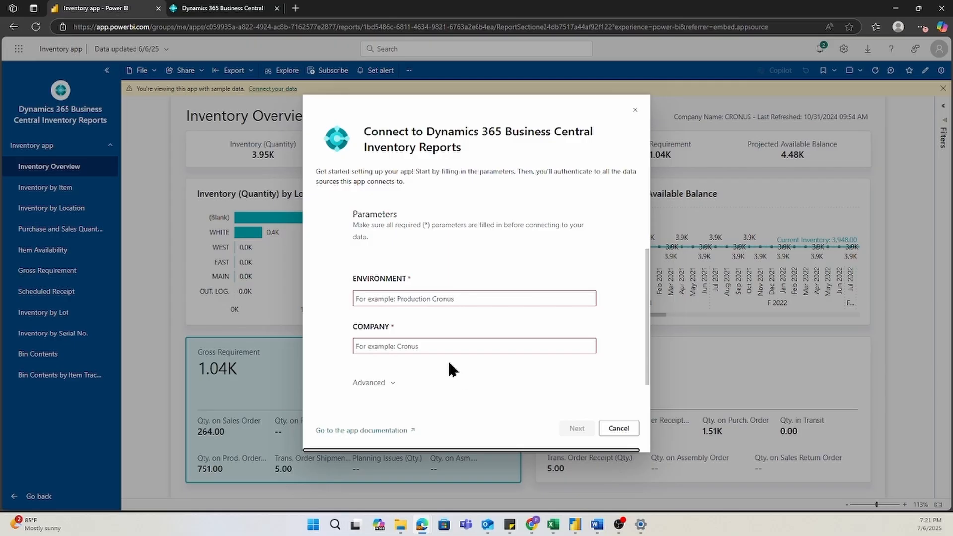
pyautogui.click(239, 10)
pyautogui.click(843, 50)
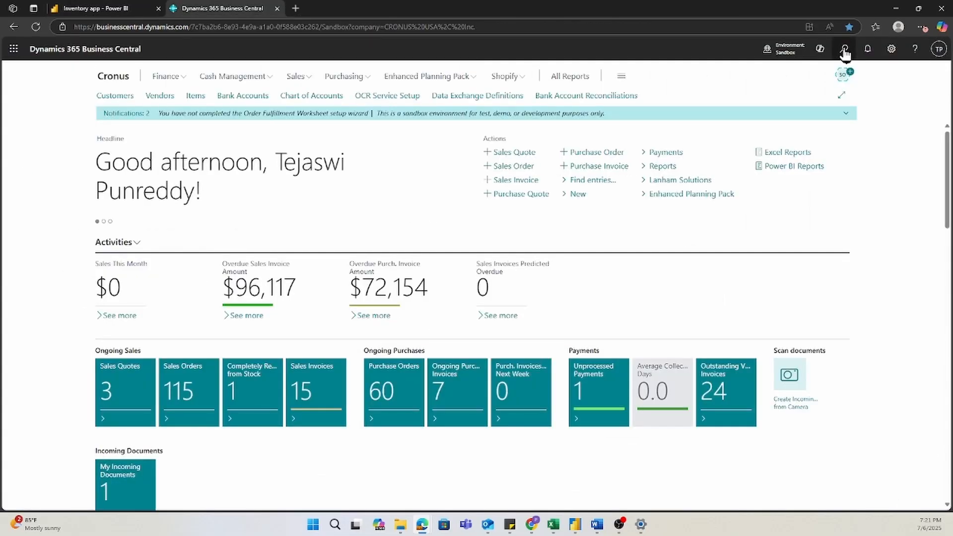
pyautogui.write('Power')
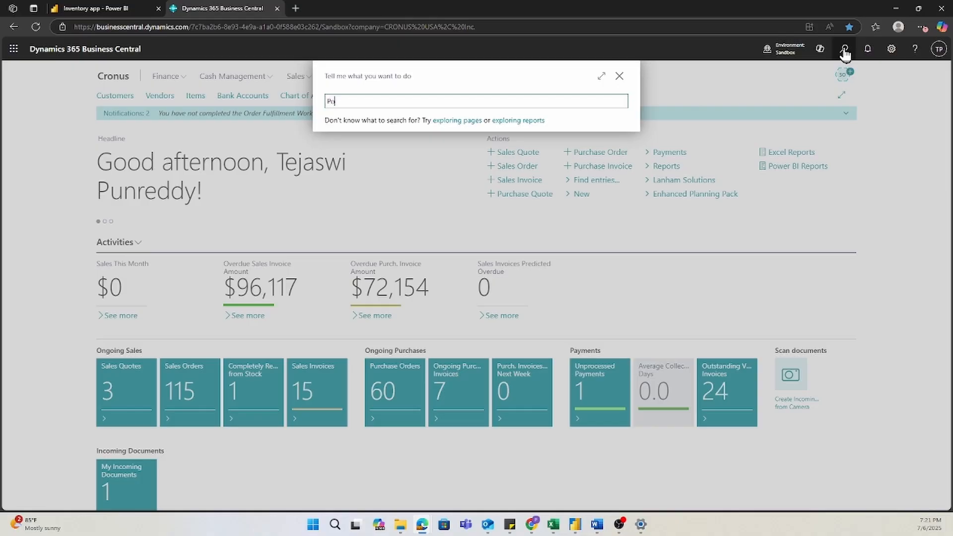
pyautogui.write(' BI co')
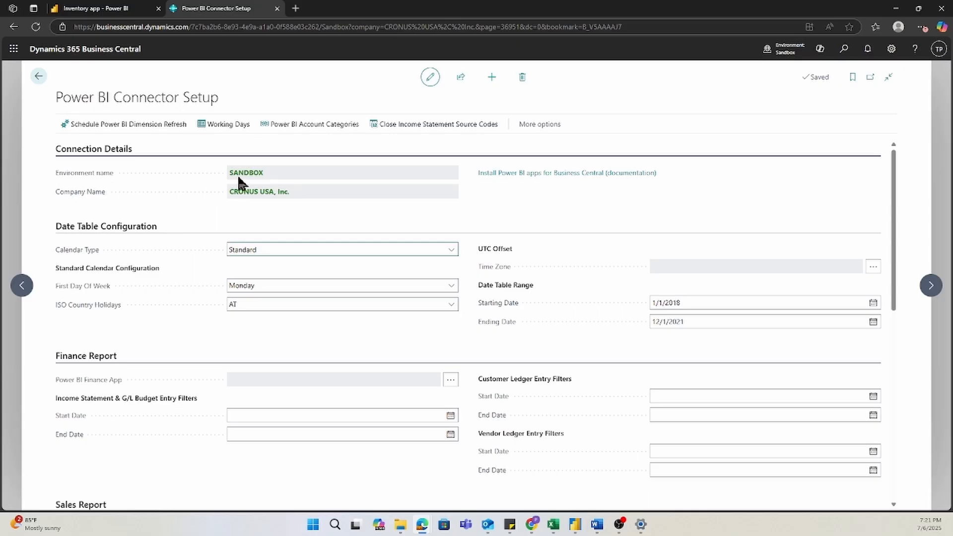
pyautogui.tripleClick(268, 193)
pyautogui.hotkey('ctrl', 'c')
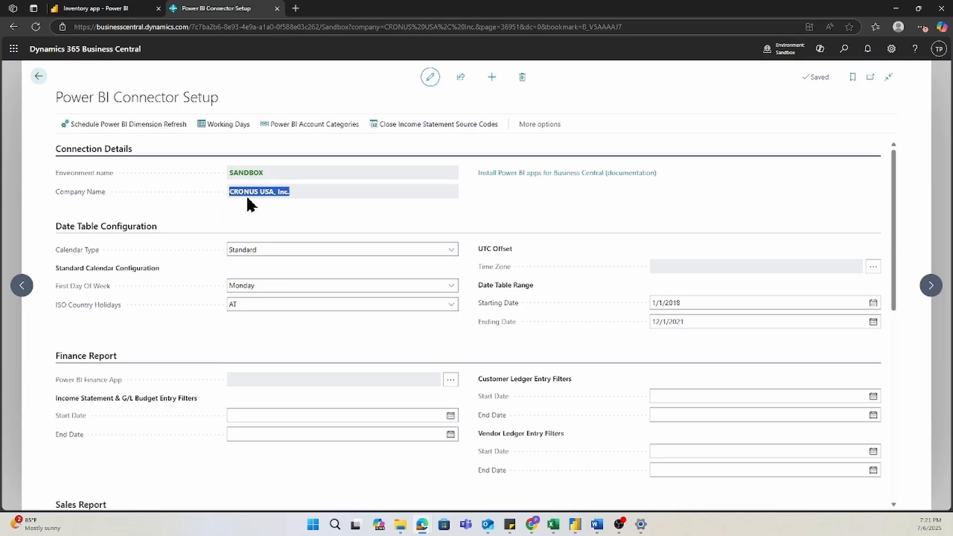
# Connect the inventory app to company CRONUS USA, Inc. in environment Sandbox, signing in with OAuth2.
pyautogui.click(94, 8)
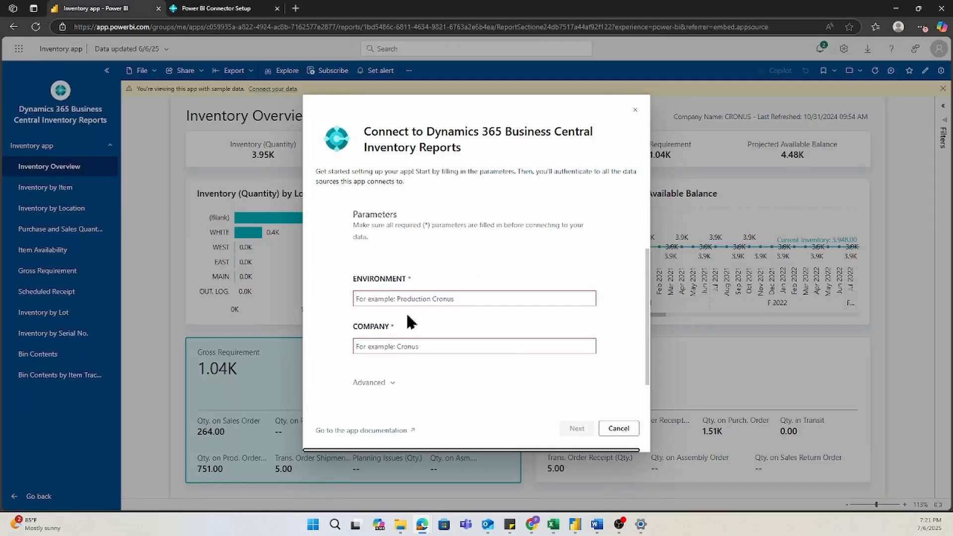
pyautogui.click(417, 346)
pyautogui.hotkey('ctrl', 'v')
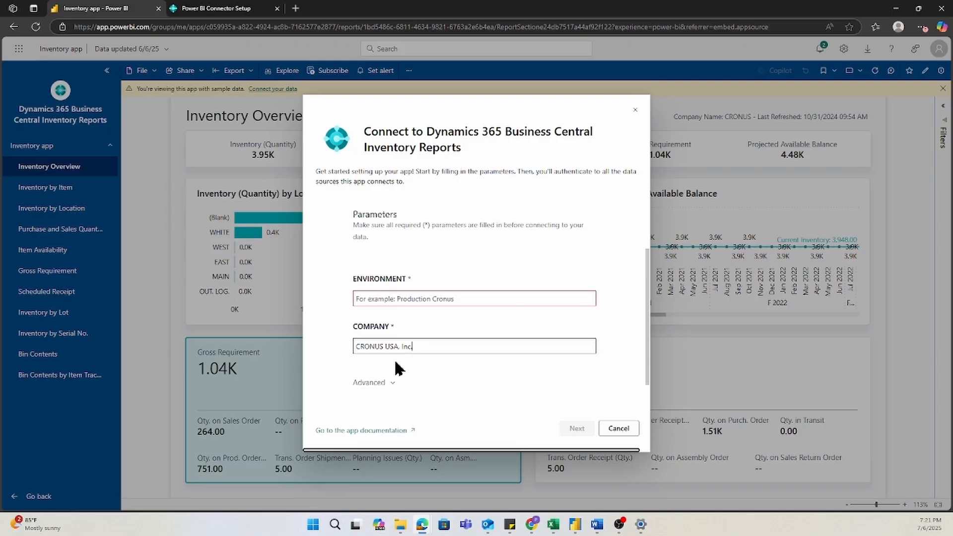
pyautogui.click(410, 300)
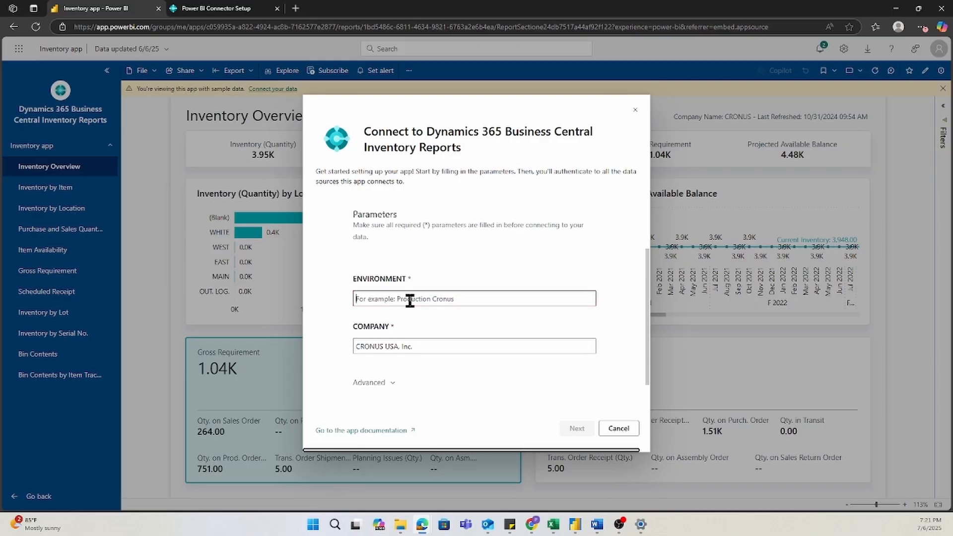
pyautogui.write('Sand')
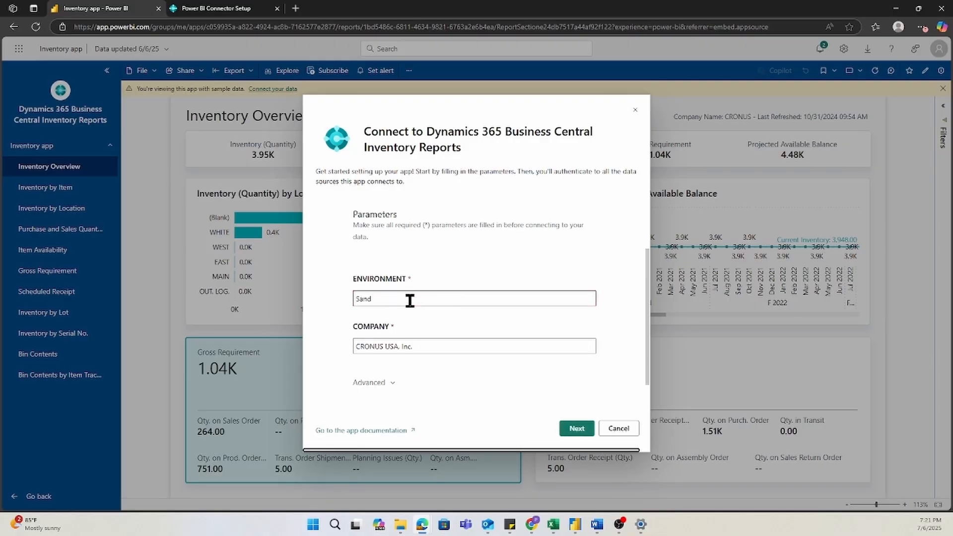
pyautogui.write('box')
pyautogui.click(572, 429)
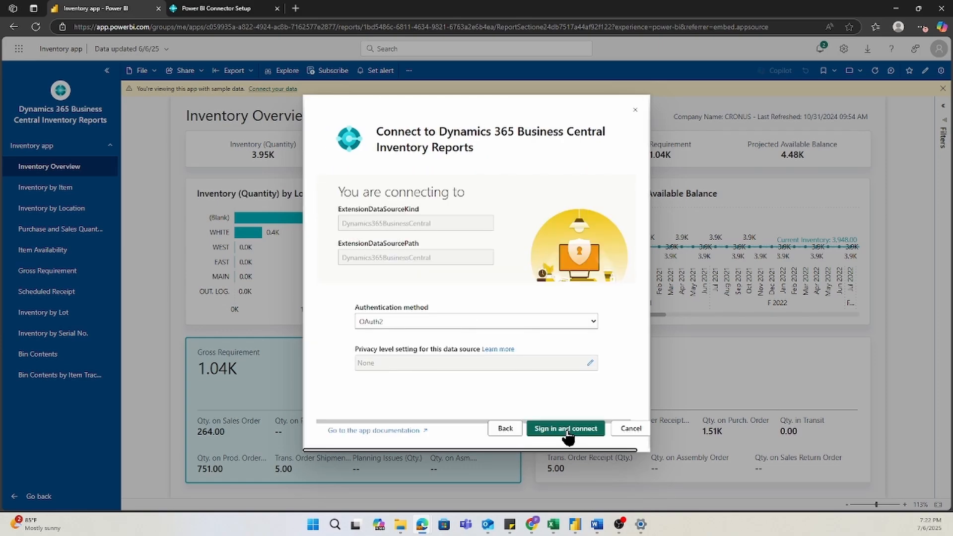
pyautogui.click(565, 430)
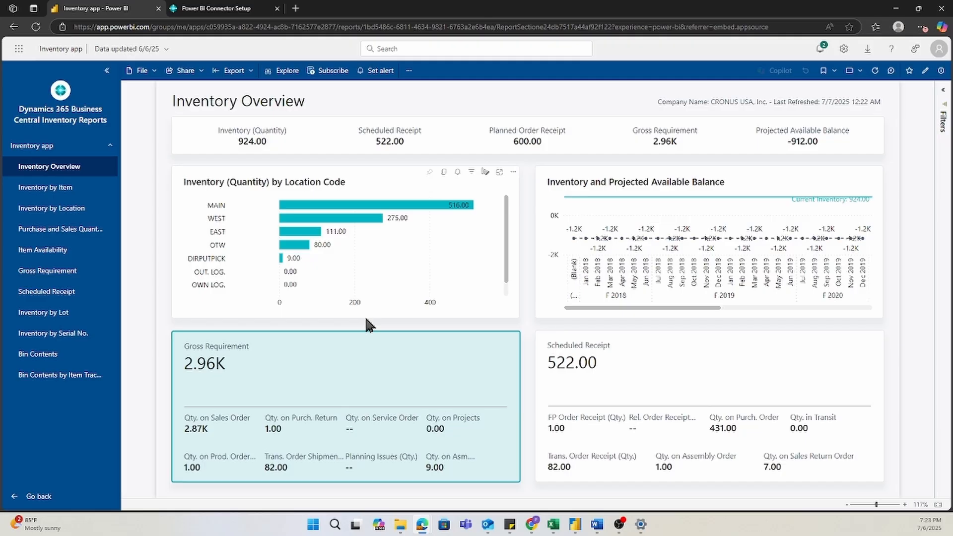
# Examine the refresh settings of the Inventory app semantic model, including time zone, schedule and frequency.
pyautogui.scroll(-1, 418, 209)
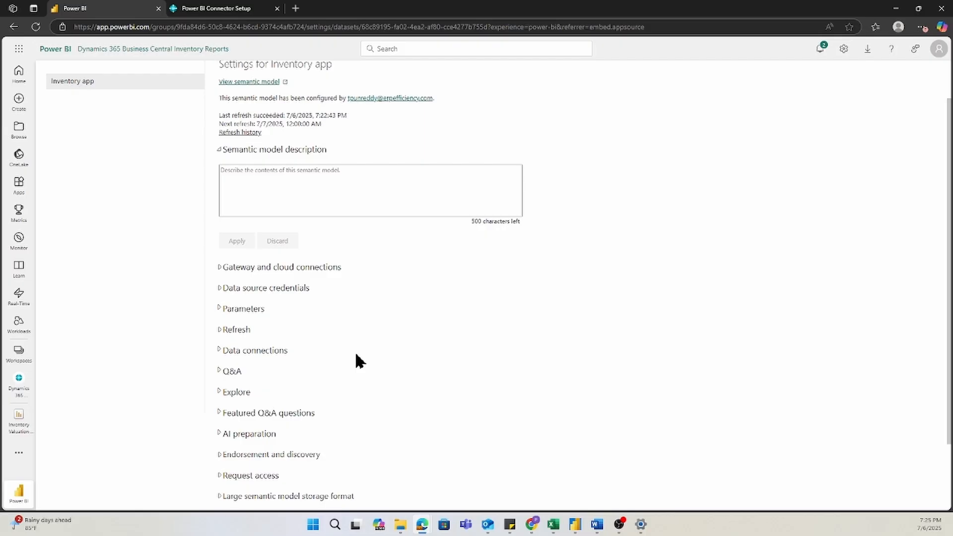
pyautogui.click(233, 329)
pyautogui.scroll(-1, 392, 371)
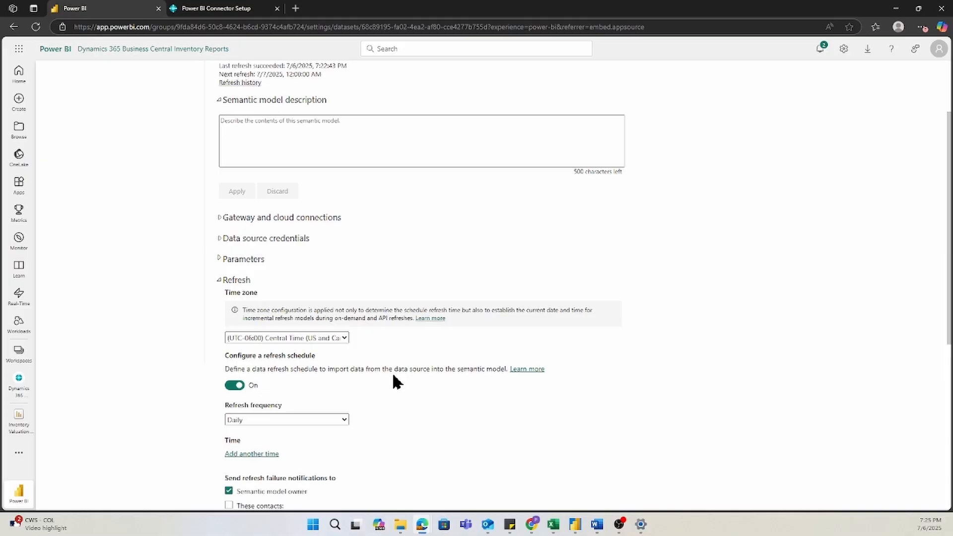
pyautogui.scroll(-2, 393, 381)
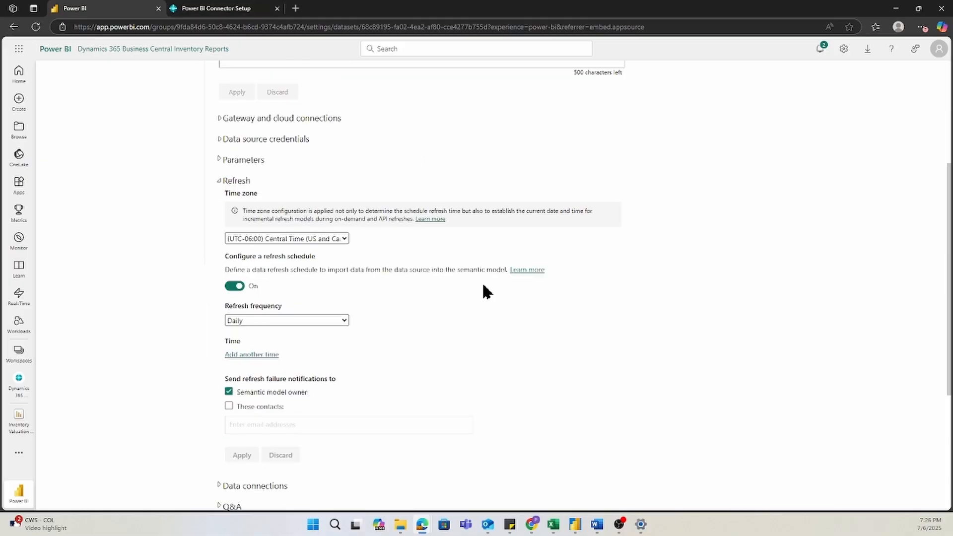